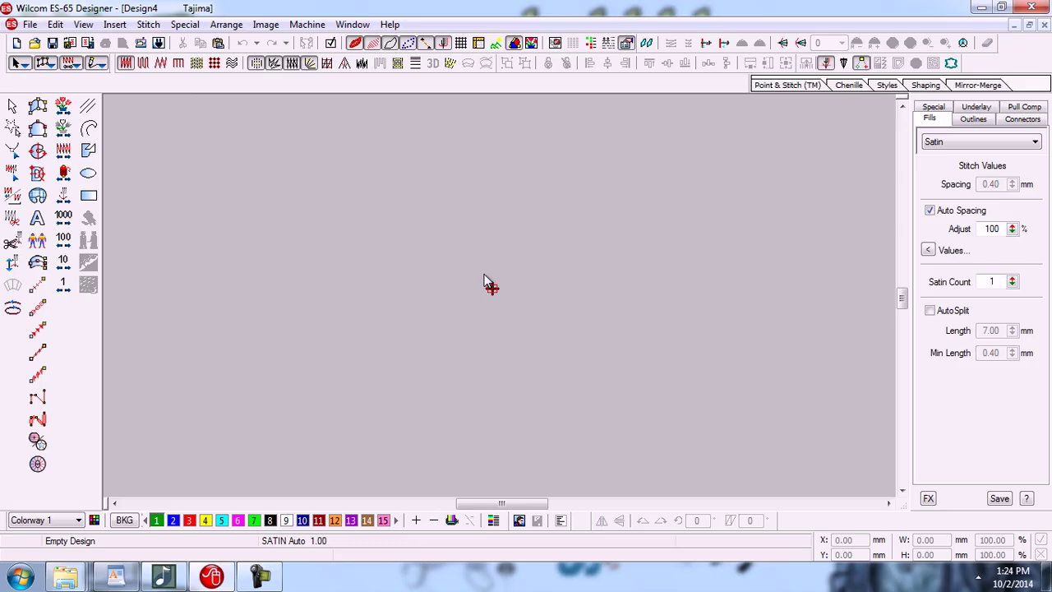
# Step: Draw a horizontal Kite01 Motif Run line about 126 mm long, enlarging the motifs to about 21.66 mm with the guide points
pyautogui.click(38, 330)
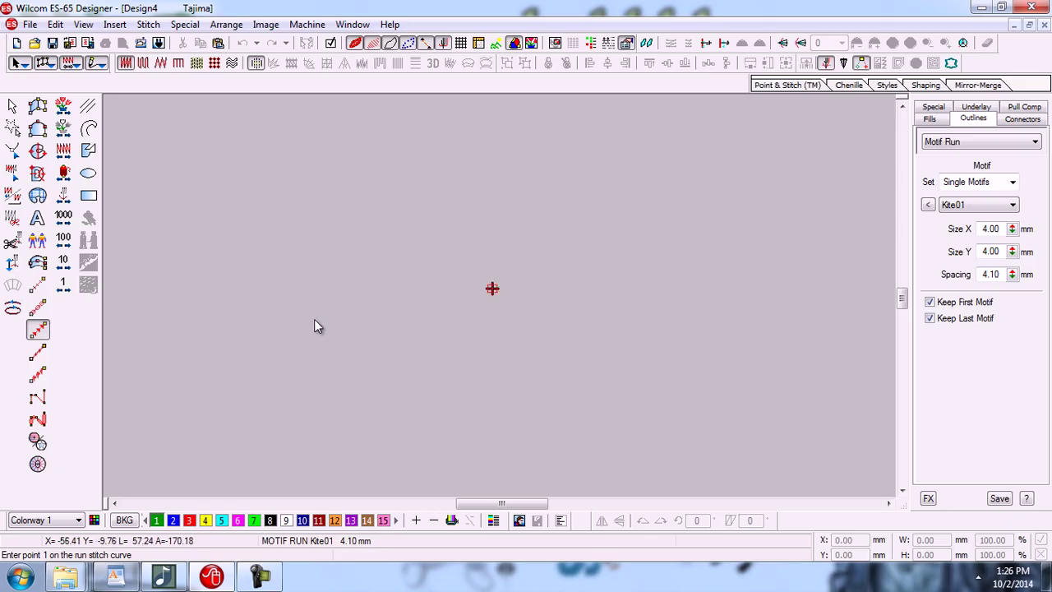
pyautogui.click(265, 240)
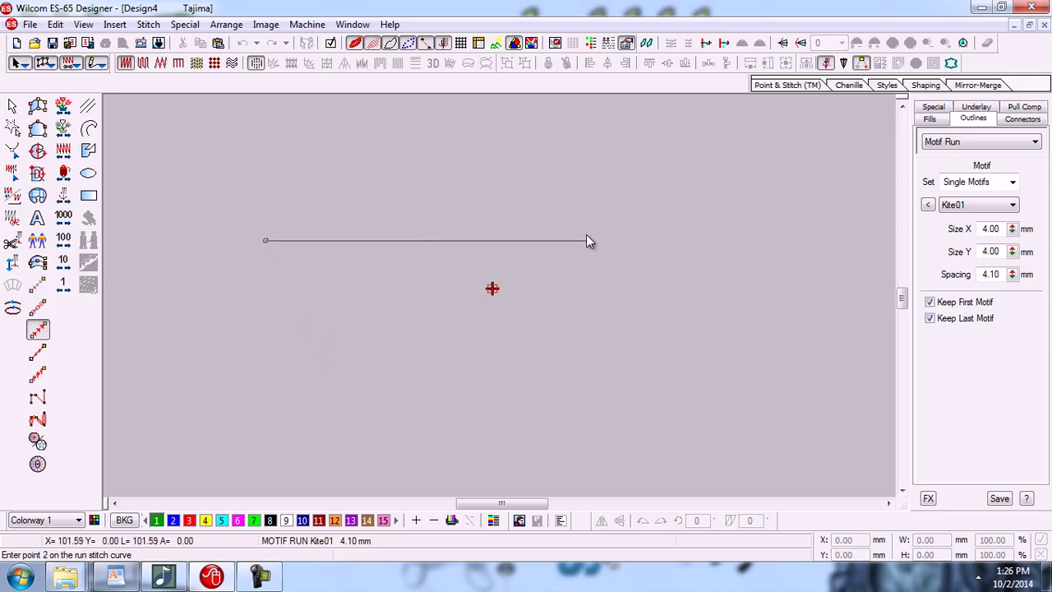
pyautogui.click(668, 239)
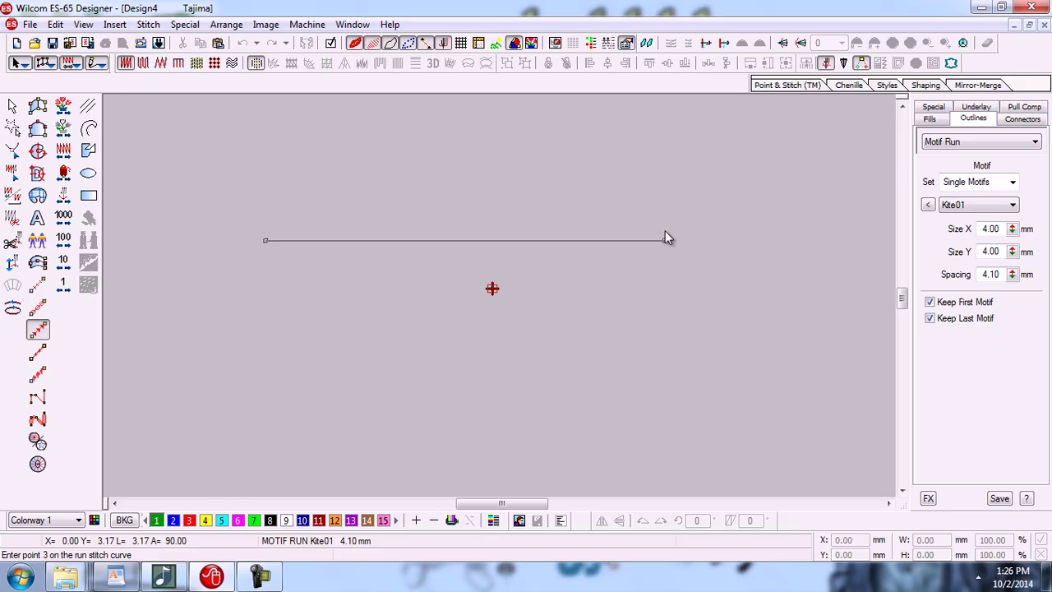
pyautogui.press('Return')
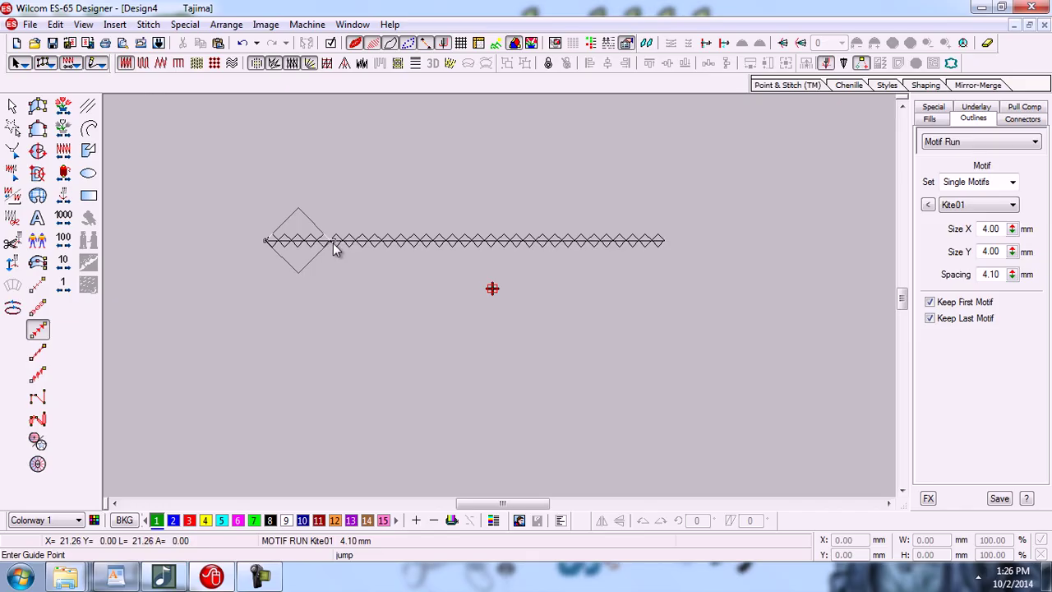
pyautogui.click(333, 249)
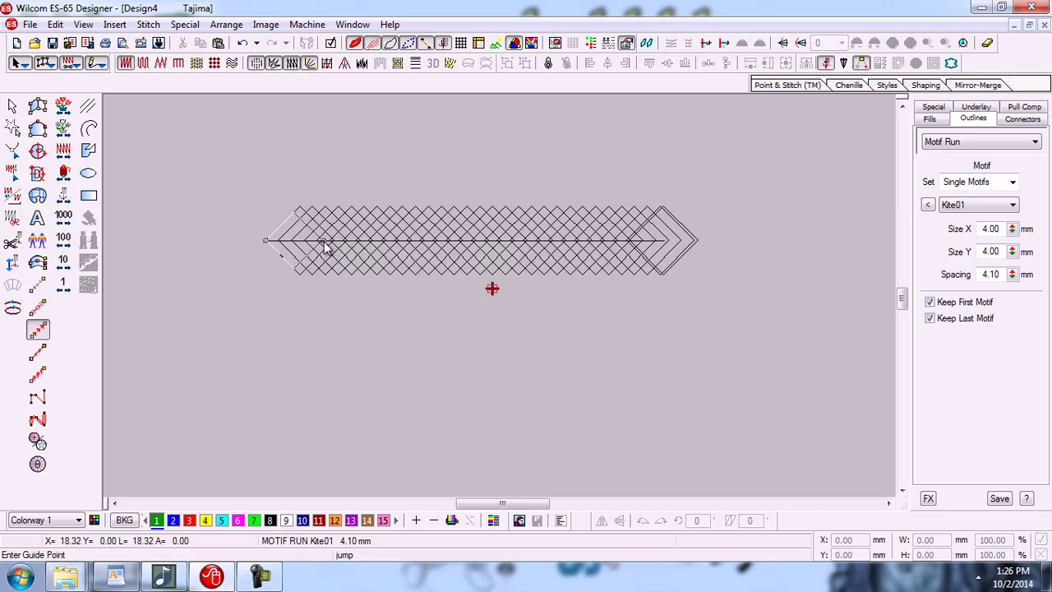
pyautogui.click(323, 242)
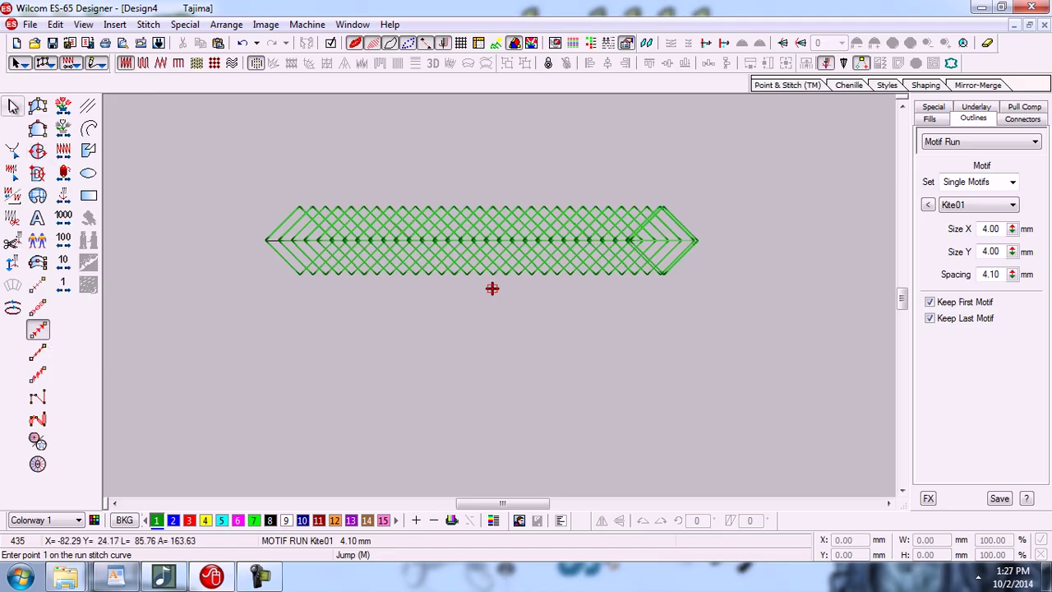
# Step: Select the motif run line, show the motif library and apply the Curve18 motif to it
pyautogui.click(13, 105)
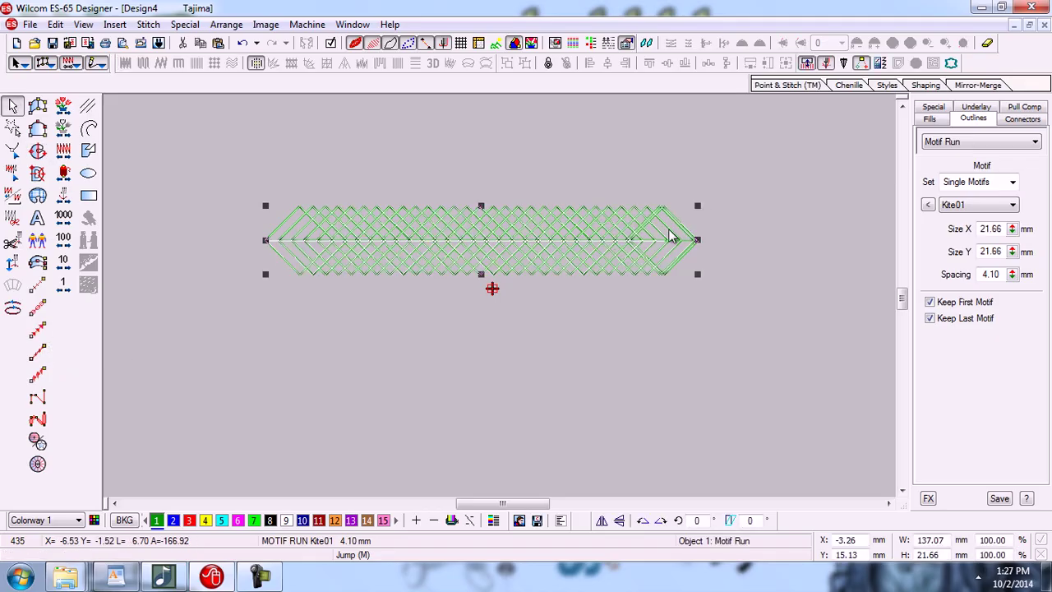
pyautogui.click(928, 205)
pyautogui.click(834, 310)
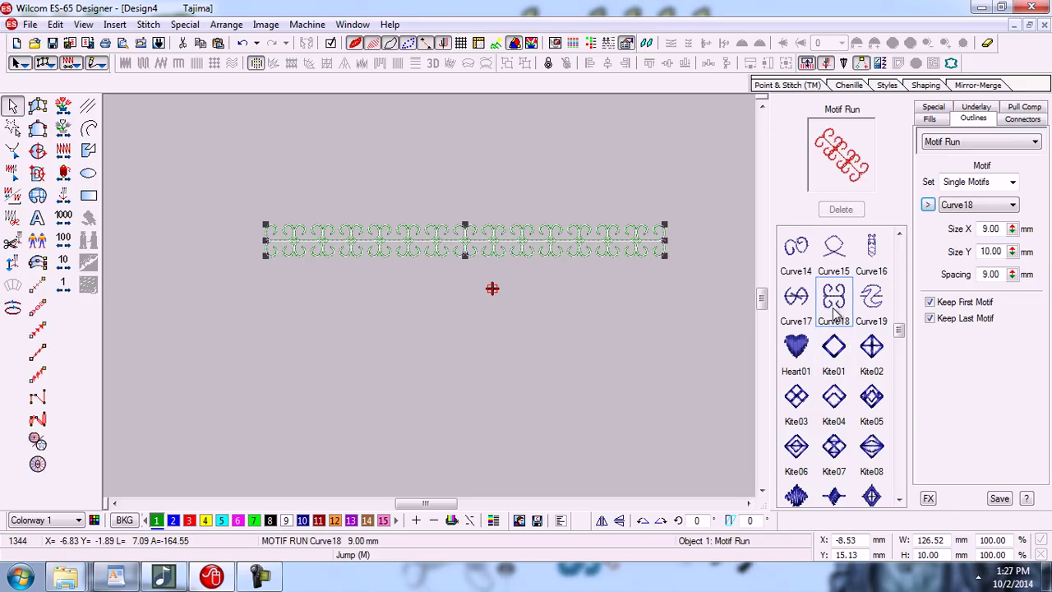
# Step: Try the Kite04, Kite05, Kite08, Kite06 and Kite15 motifs on the line
pyautogui.click(840, 399)
pyautogui.click(873, 399)
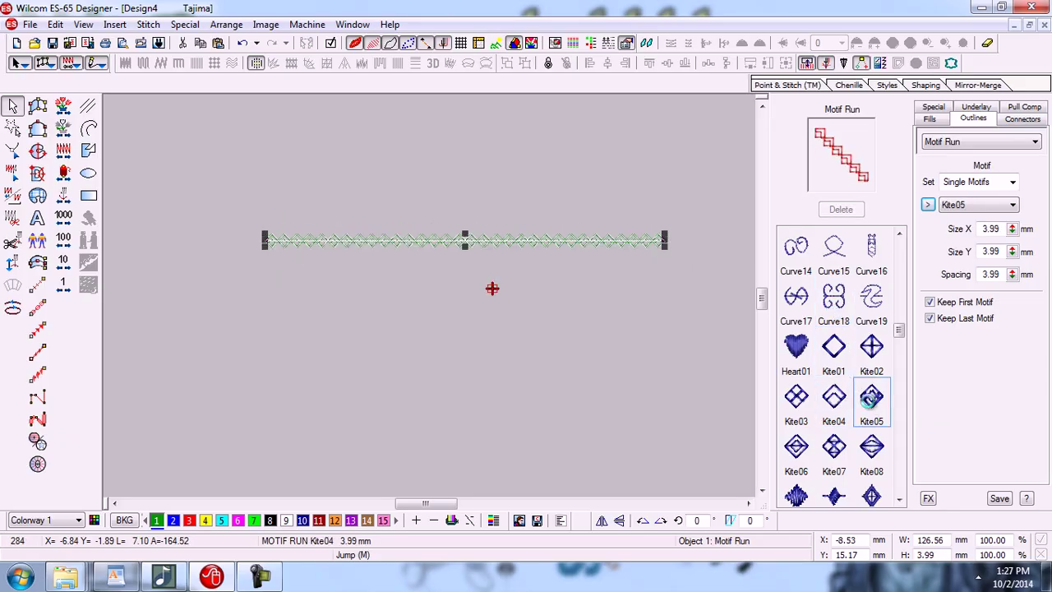
pyautogui.click(874, 446)
pyautogui.click(801, 461)
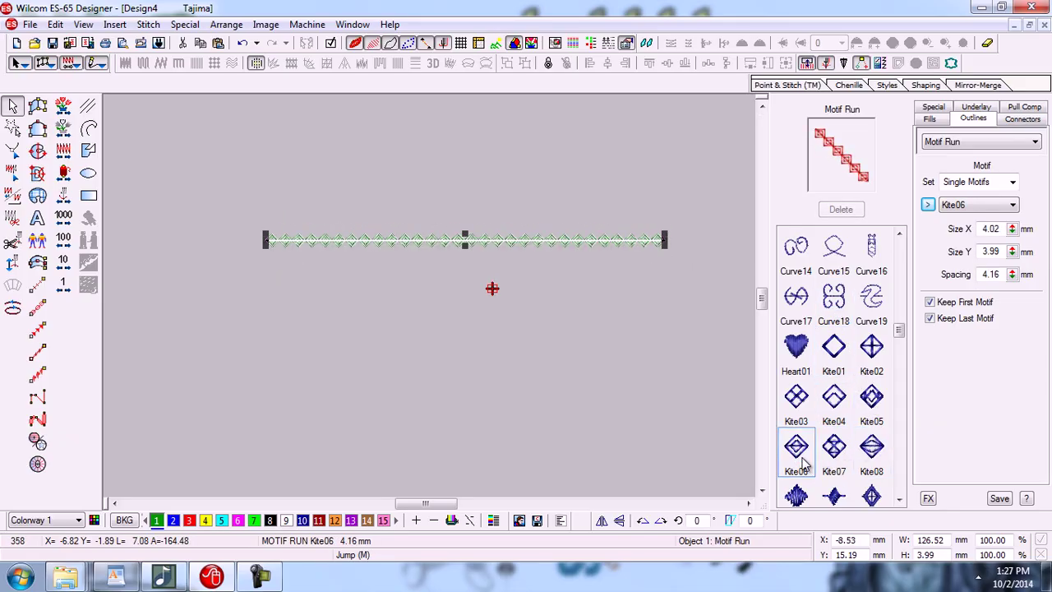
pyautogui.scroll(-1, 798, 457)
pyautogui.click(798, 457)
pyautogui.scroll(-1, 799, 455)
pyautogui.click(799, 454)
pyautogui.press('Down')
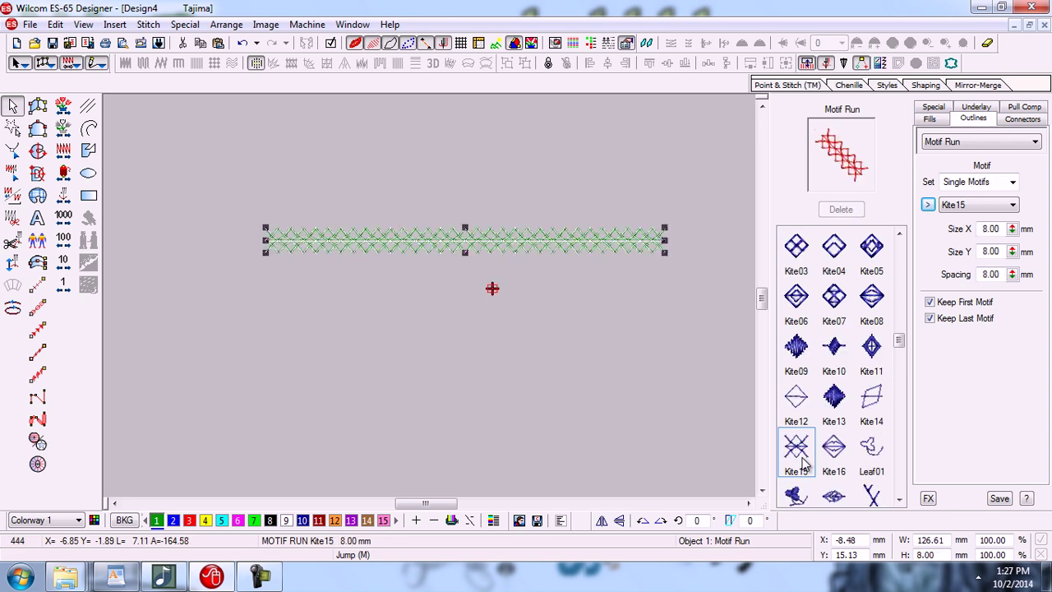
# Step: Try neighbouring kite motifs on the line, including Kite10 and Kite13
pyautogui.press('Up')
pyautogui.press('Up')
pyautogui.press('Right')
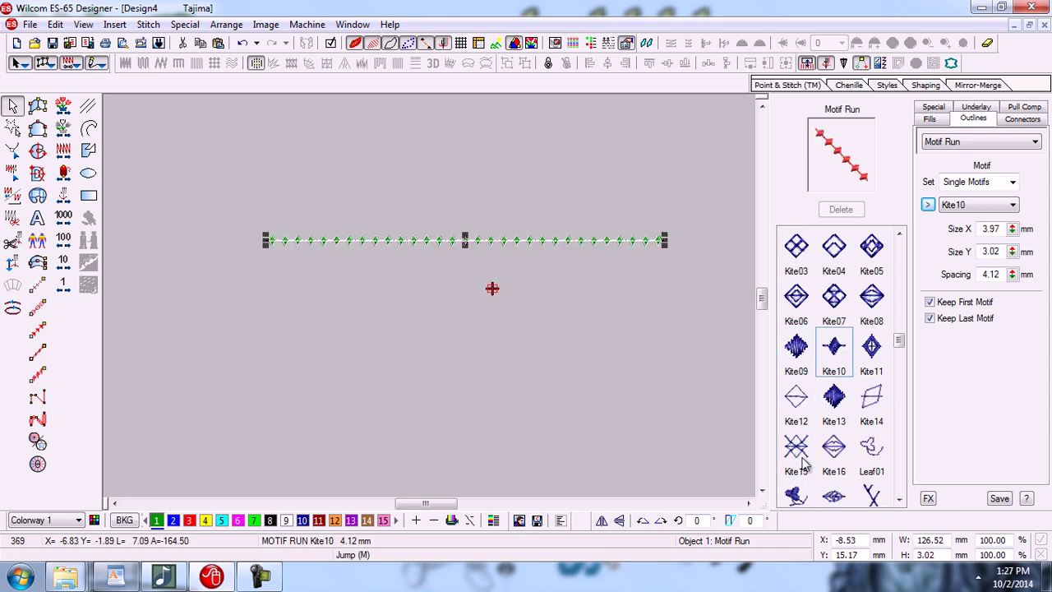
pyautogui.press('Up')
pyautogui.press('Down')
pyautogui.press('Down')
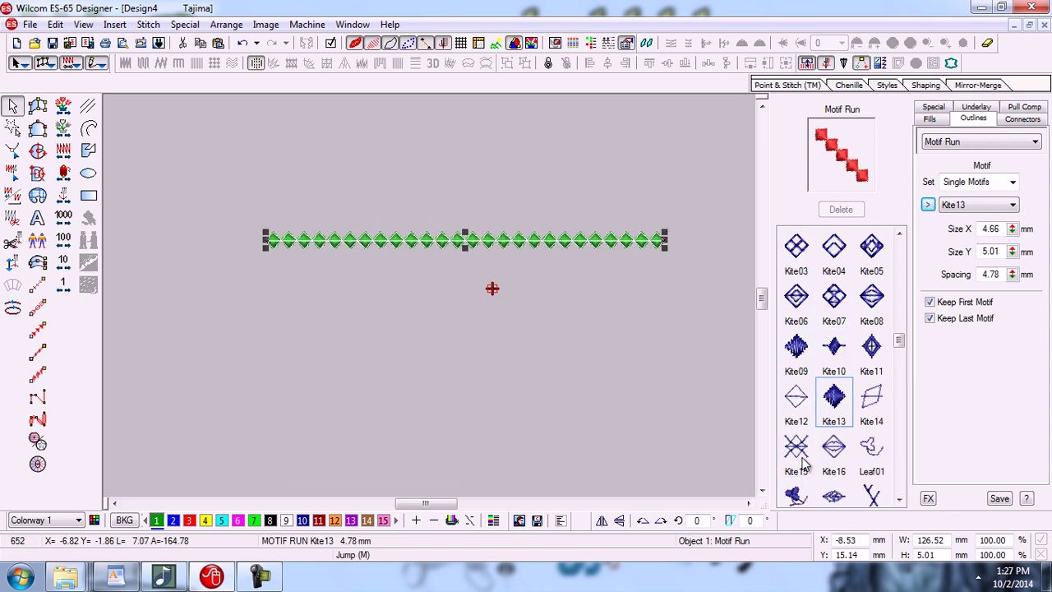
# Step: Try the ZigZag29 and ZigZag26 motifs from the end of the library on the line
pyautogui.moveTo(901, 343); pyautogui.dragTo(899, 484)
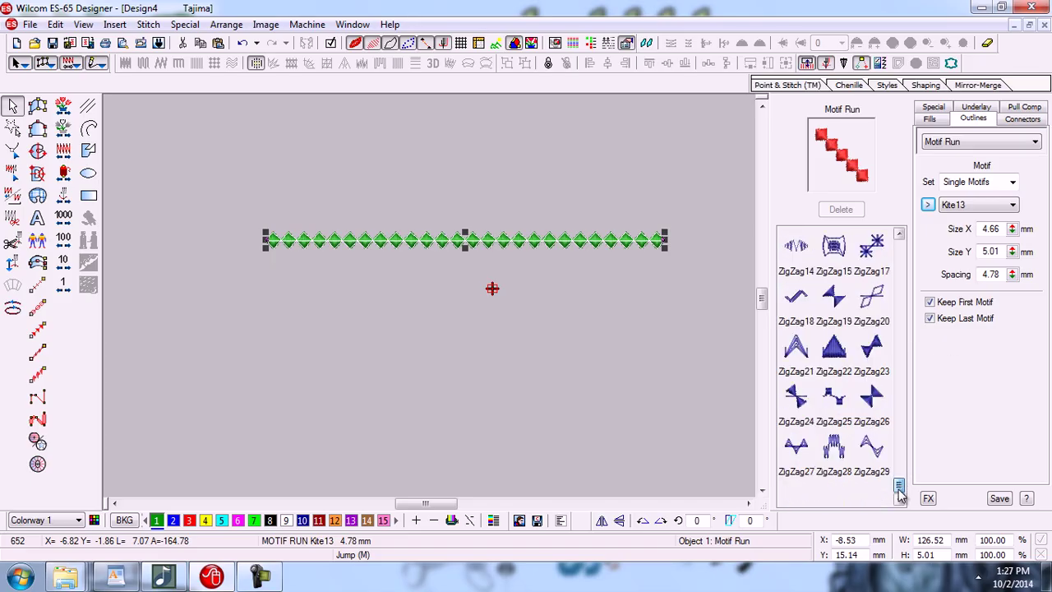
pyautogui.click(873, 451)
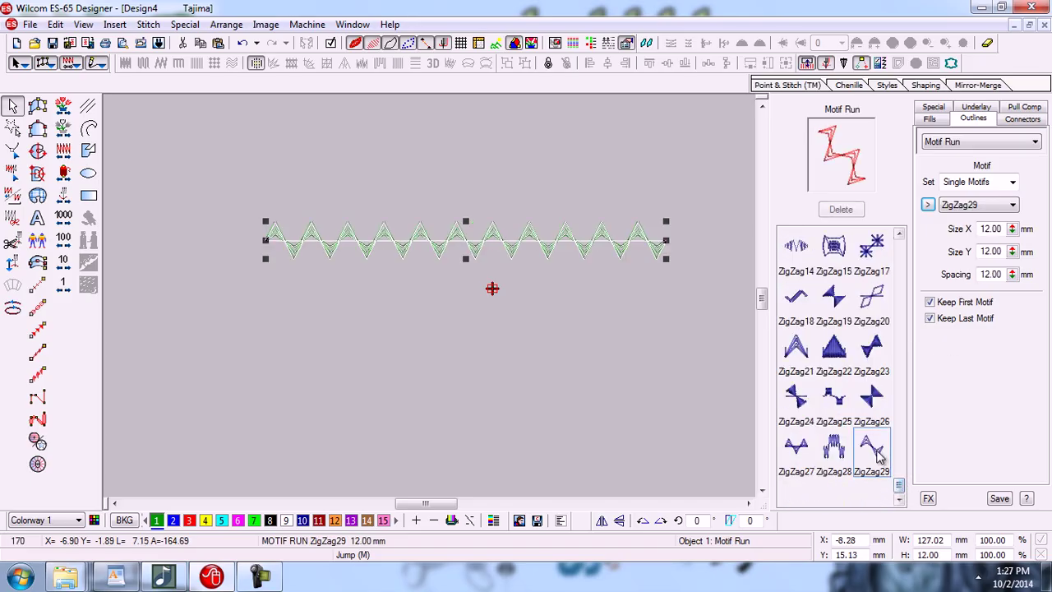
pyautogui.click(872, 399)
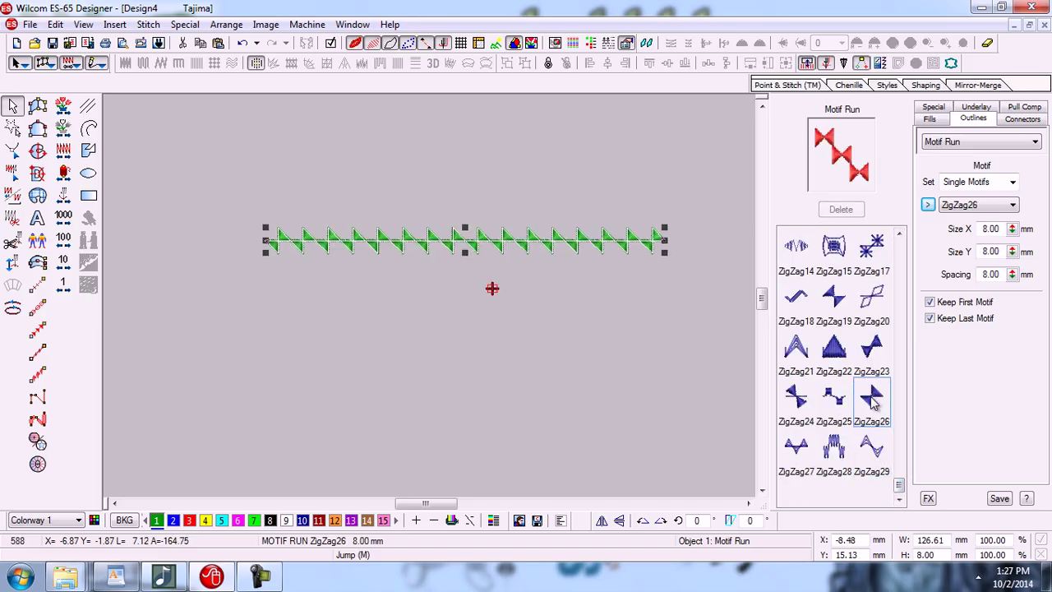
# Step: Go back through the motif library to the hearts and try Heart01 on the line
pyautogui.click(902, 366)
pyautogui.click(904, 366)
pyautogui.click(904, 367)
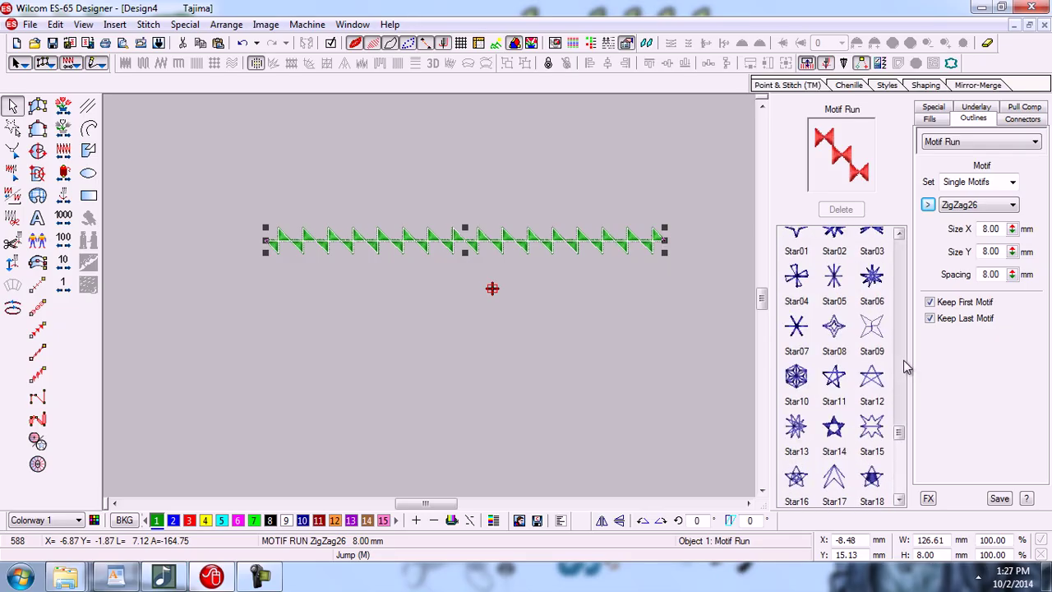
pyautogui.click(905, 367)
pyautogui.click(907, 366)
pyautogui.click(907, 367)
pyautogui.click(907, 366)
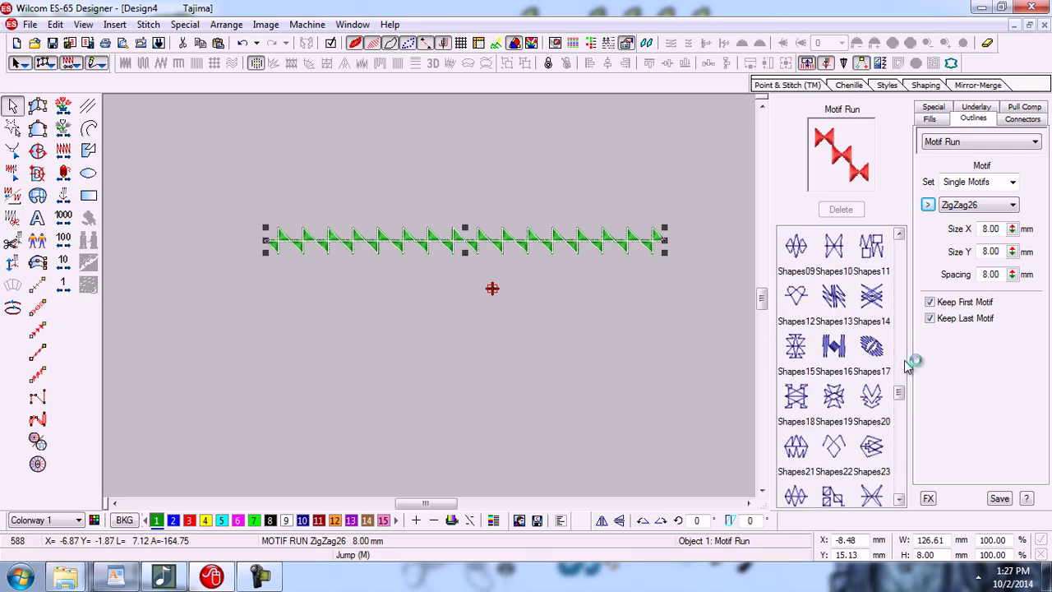
pyautogui.click(906, 366)
pyautogui.click(906, 367)
pyautogui.moveTo(905, 366); pyautogui.dragTo(905, 333)
pyautogui.click(799, 349)
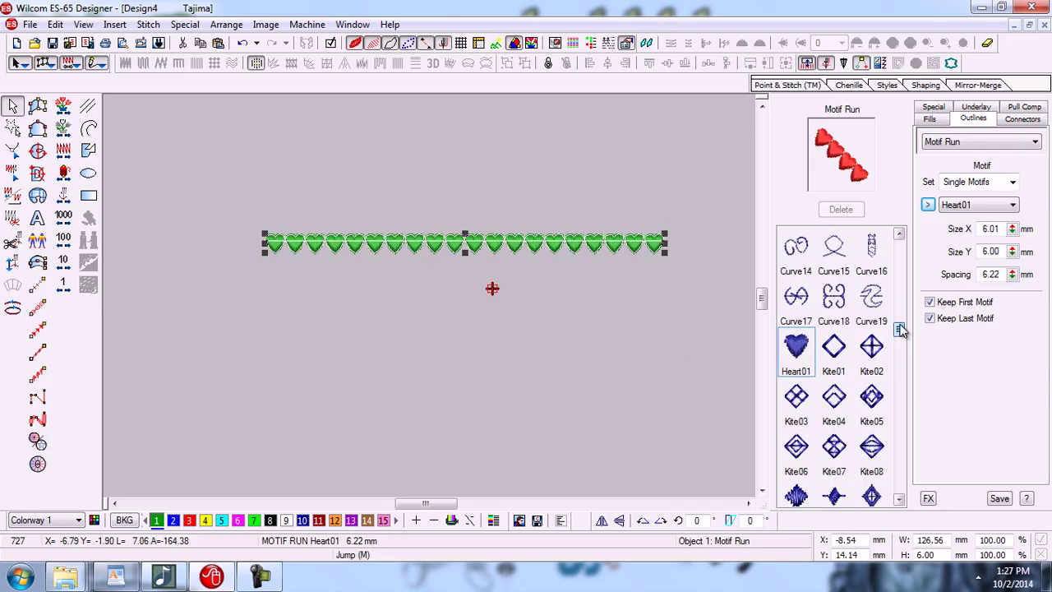
# Step: Apply the Curve01 motif to the line, deselect it and hide the motif library
pyautogui.moveTo(902, 331); pyautogui.dragTo(902, 305)
pyautogui.click(871, 446)
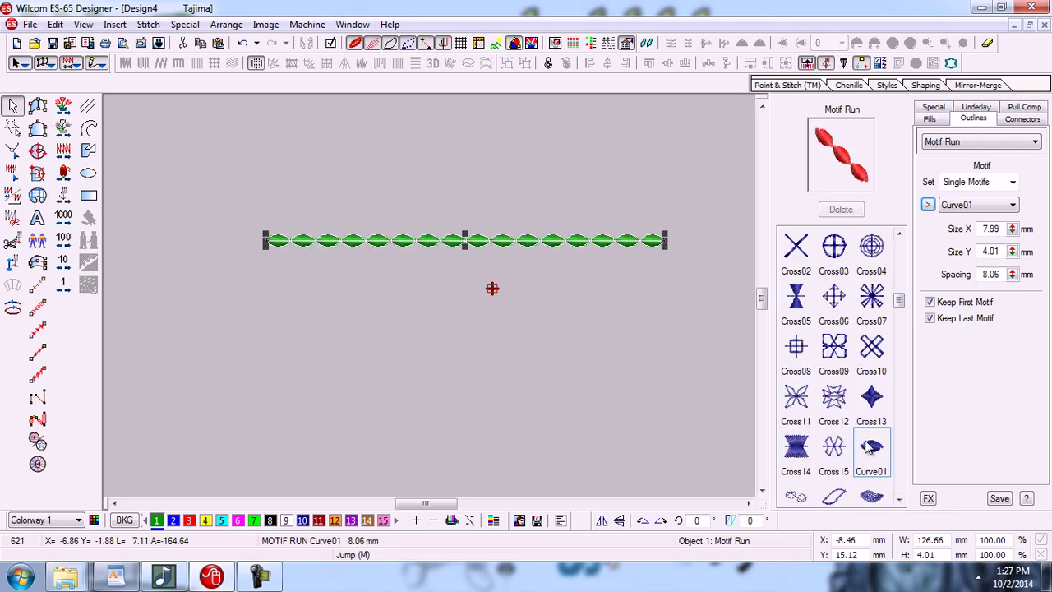
pyautogui.click(671, 386)
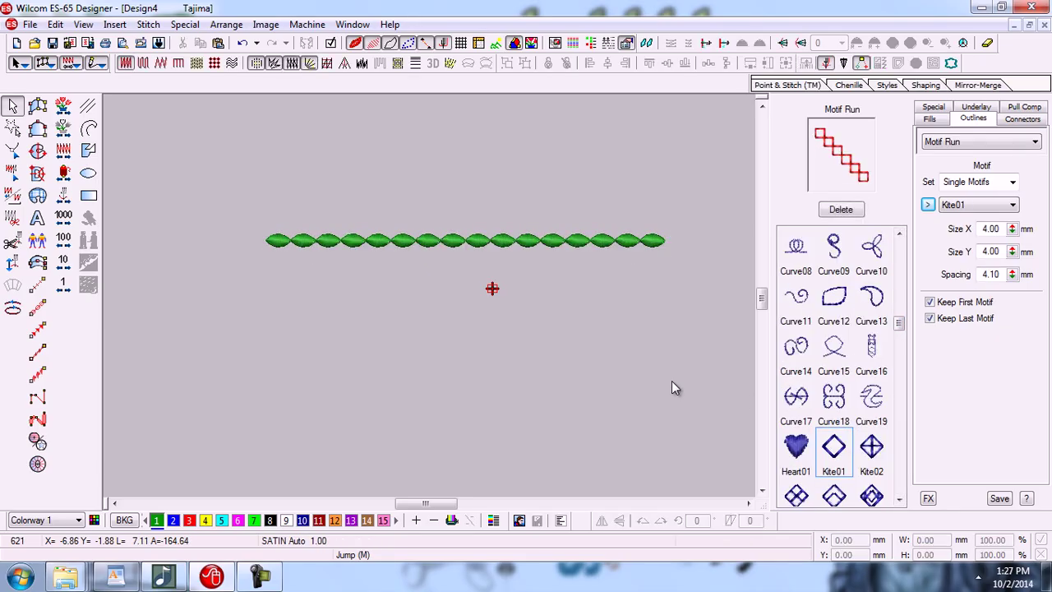
pyautogui.click(929, 205)
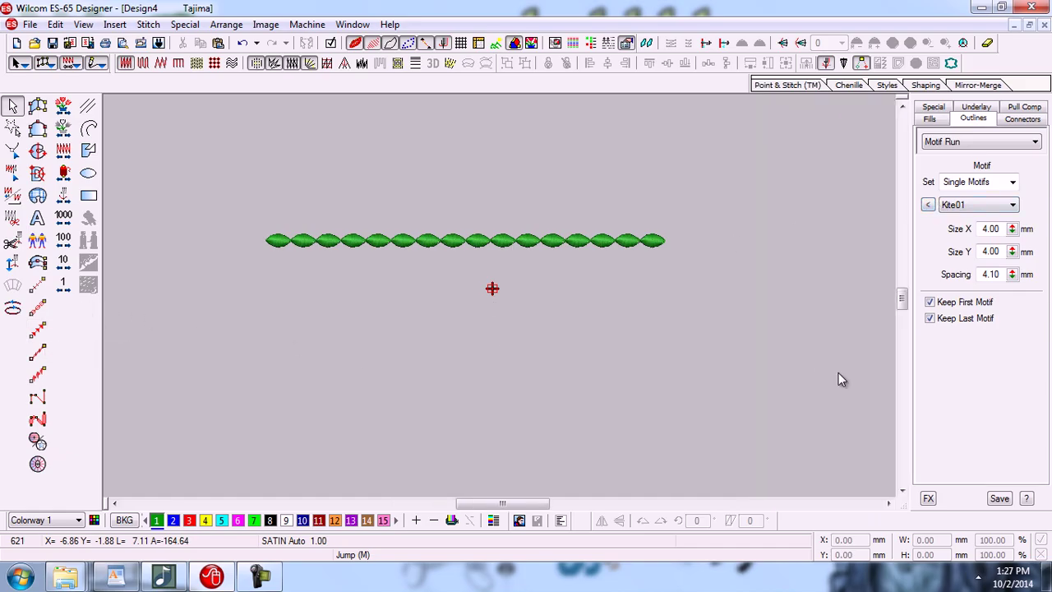
# Step: Draw a vector circle about 52 mm in diameter below the motif line
pyautogui.click(902, 490)
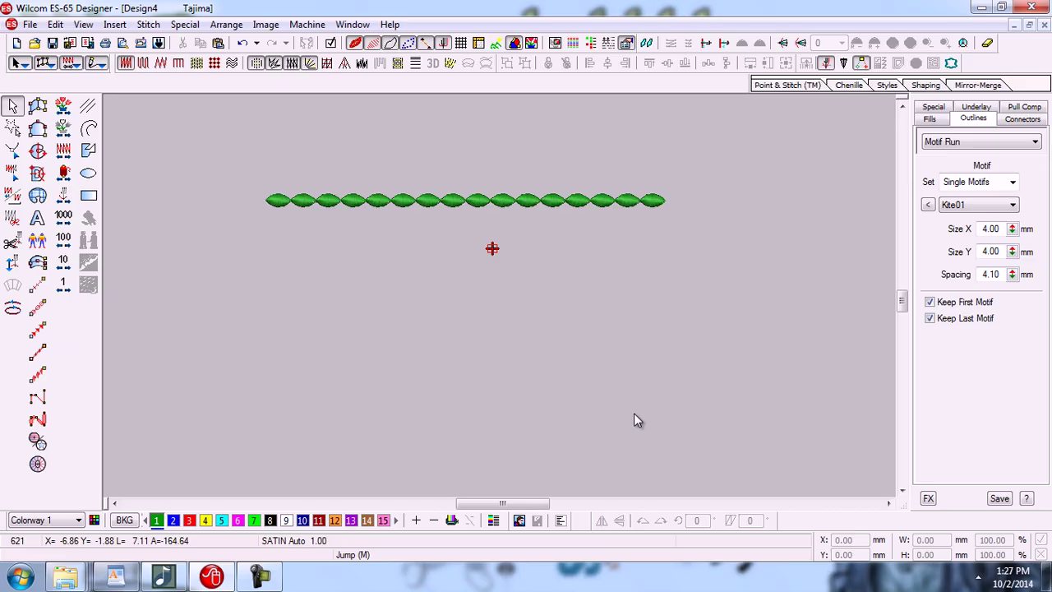
pyautogui.click(88, 172)
pyautogui.click(327, 361)
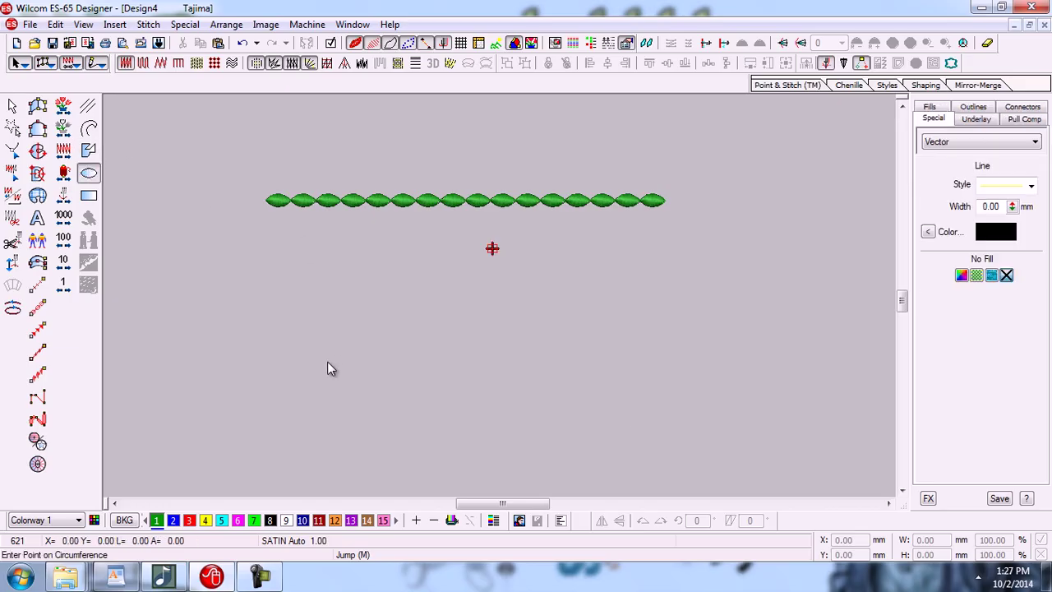
pyautogui.click(397, 405)
pyautogui.press('Return')
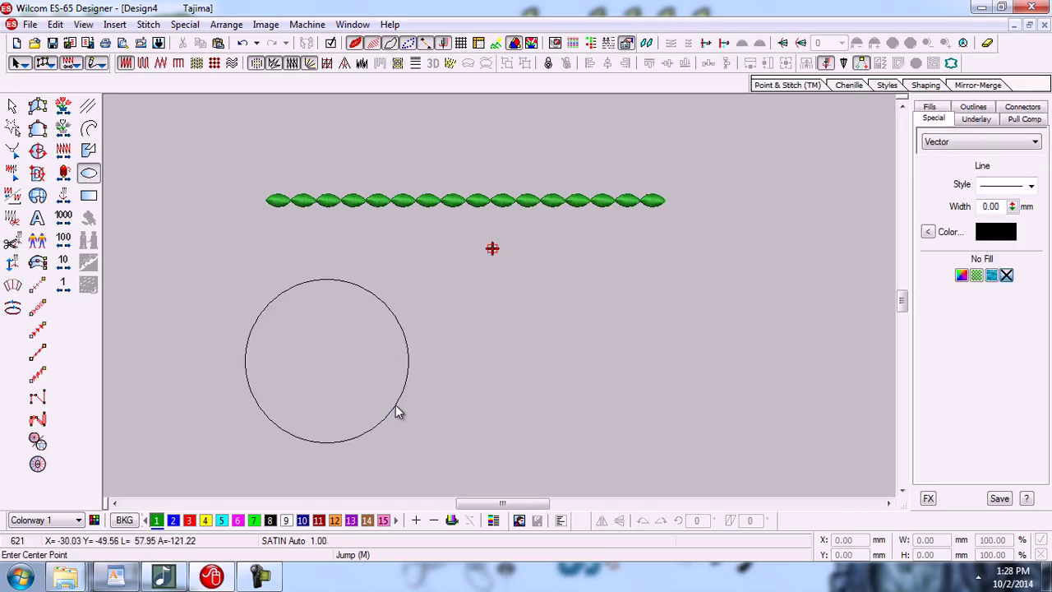
# Step: Convert the circle outline to a Motif Run using the Kite01 motif
pyautogui.click(15, 106)
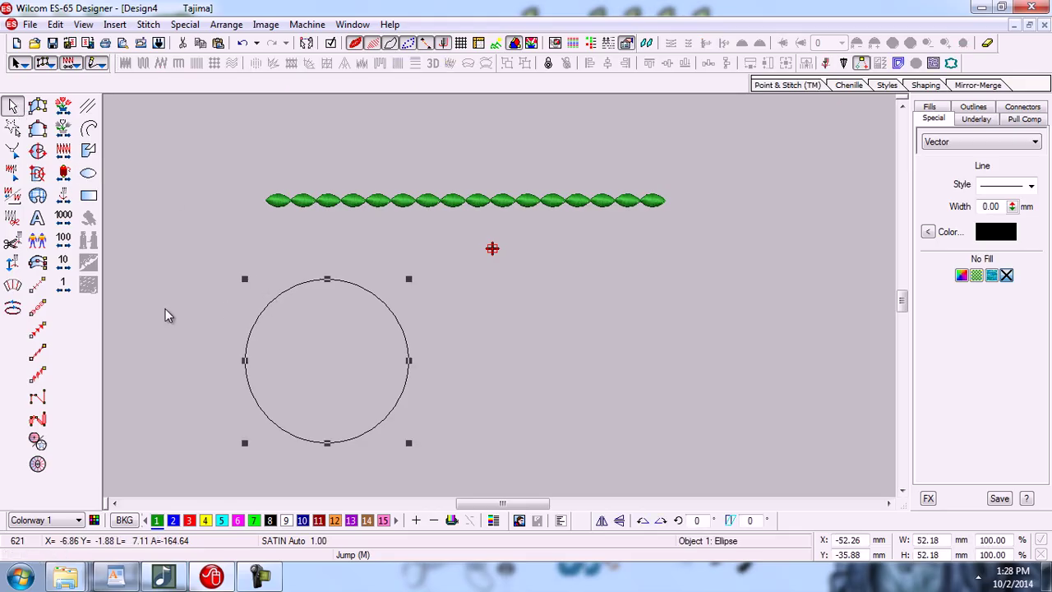
pyautogui.click(39, 331)
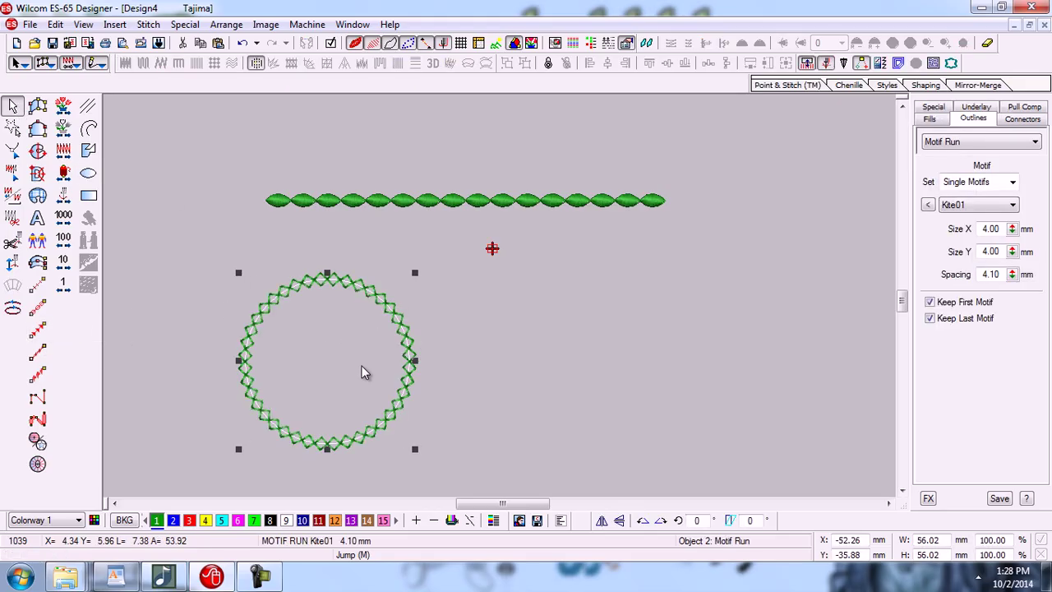
pyautogui.click(493, 354)
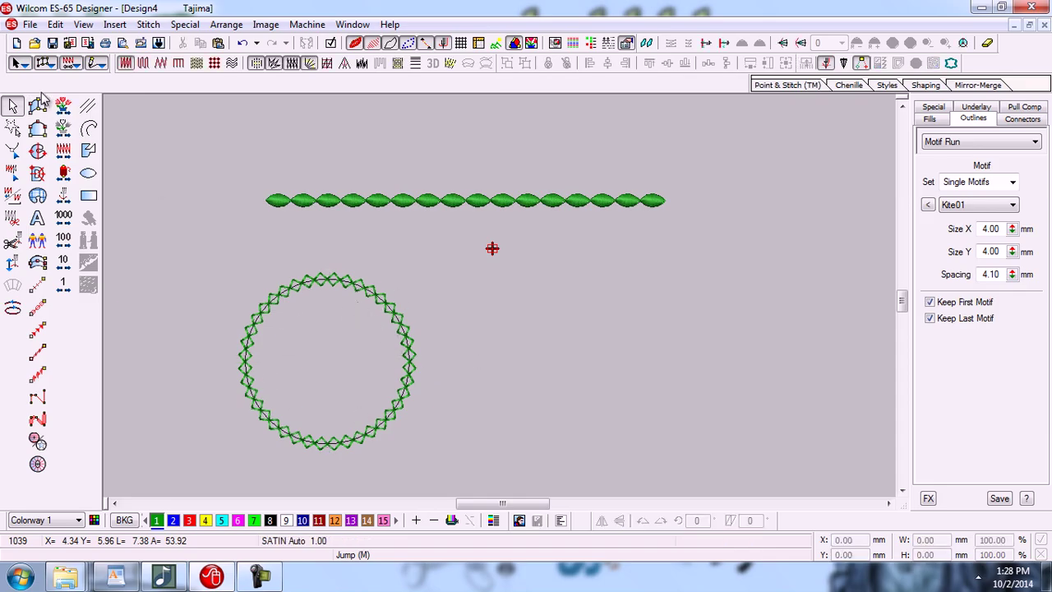
# Step: Try Heart01 and Curve13 on the circle, settle on the Curve12 motif and hide the motif library
pyautogui.click(379, 290)
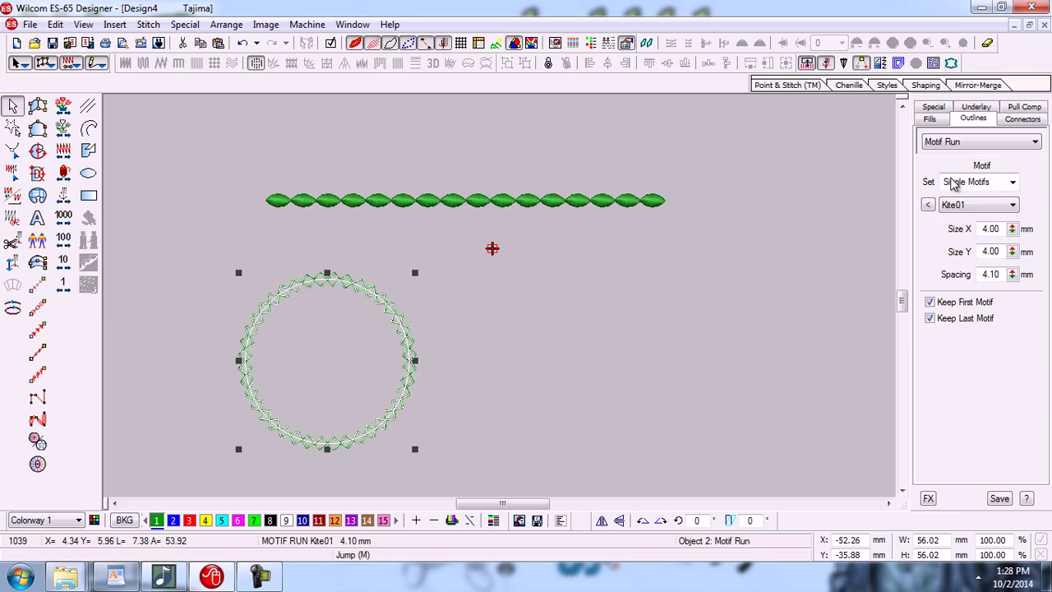
pyautogui.click(928, 205)
pyautogui.click(797, 445)
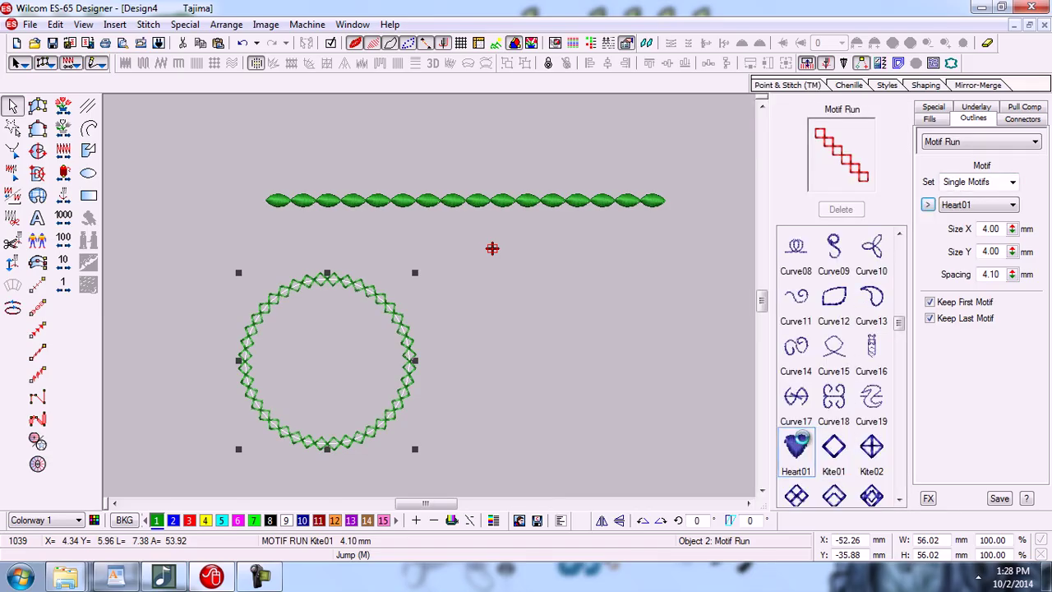
pyautogui.click(876, 305)
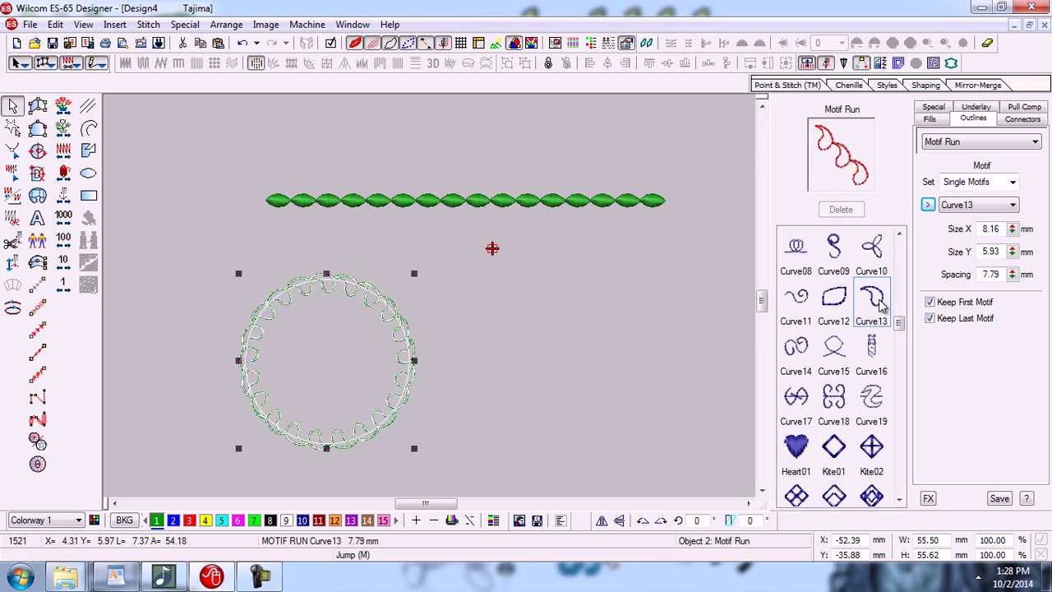
pyautogui.press('Down')
pyautogui.press('Up')
pyautogui.press('Left')
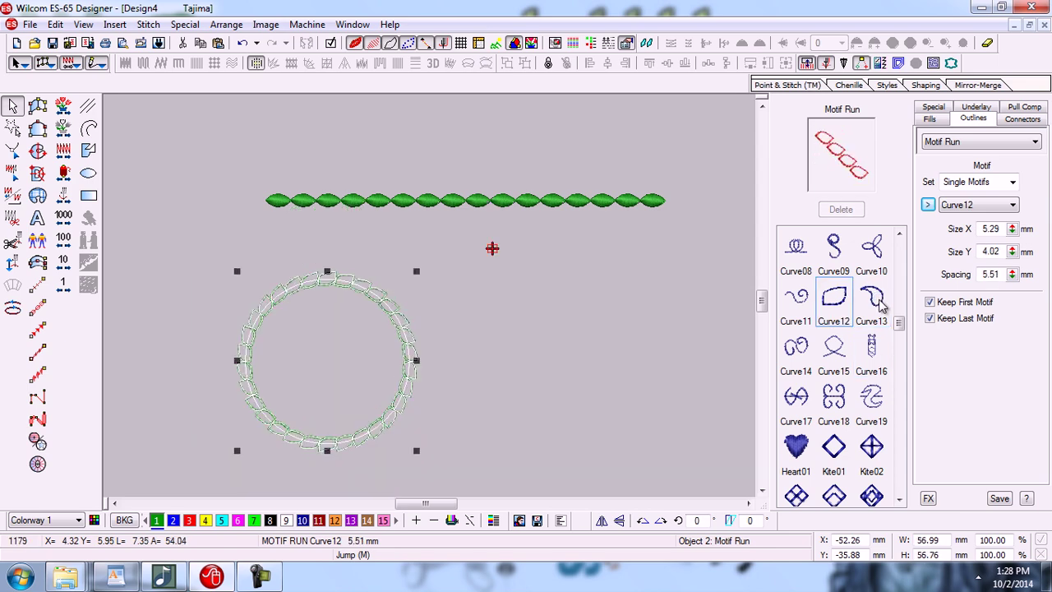
pyautogui.click(928, 204)
pyautogui.click(644, 329)
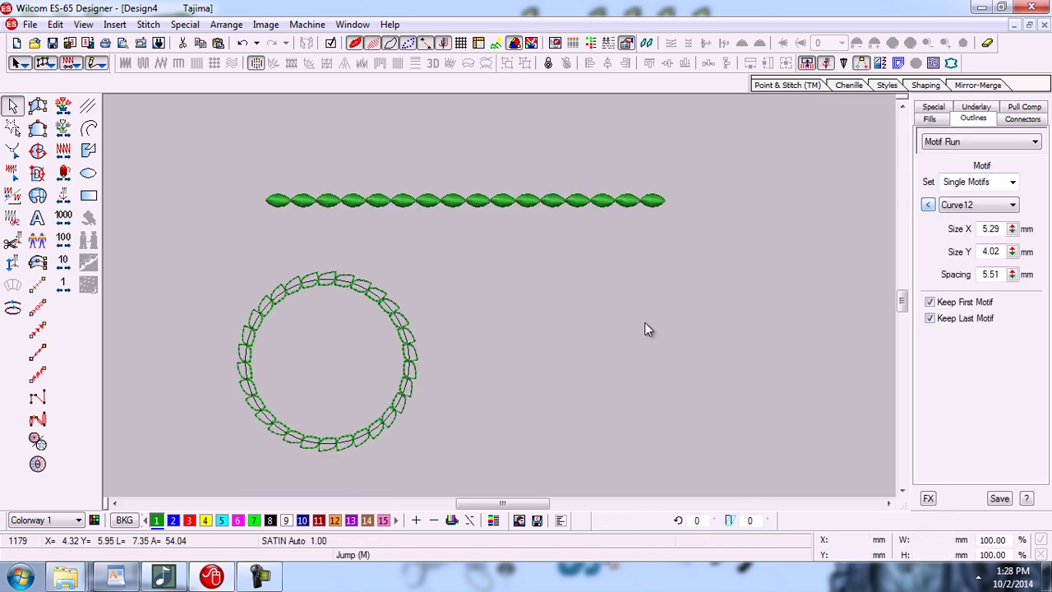
# Step: Set the circle's motif spacing to 8 mm and deselect it
pyautogui.click(382, 306)
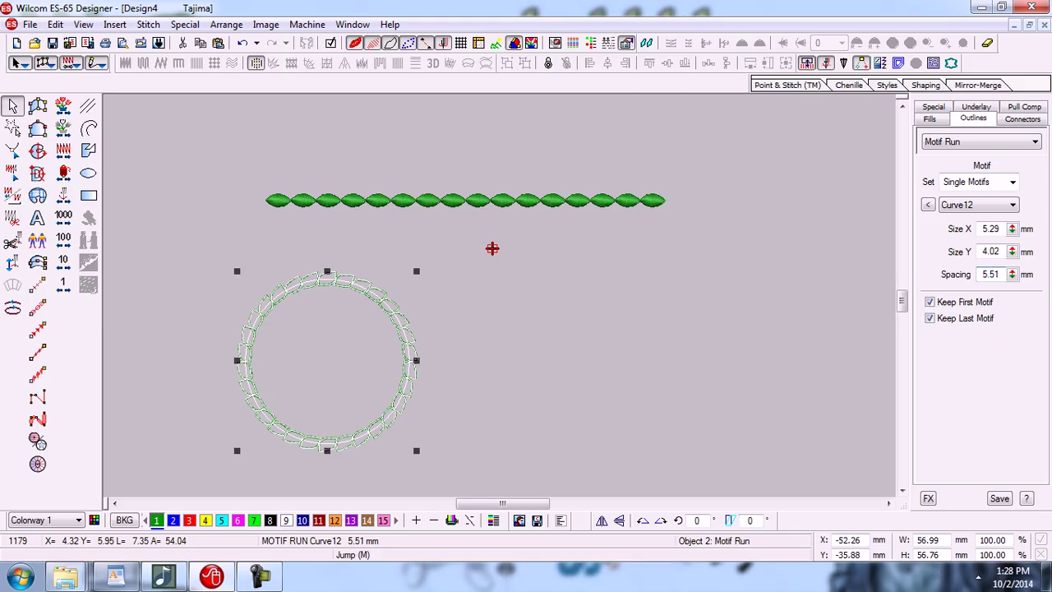
pyautogui.press('BackSpace')
pyautogui.press('BackSpace')
pyautogui.write('8.')
pyautogui.press('Return')
pyautogui.press('Escape')
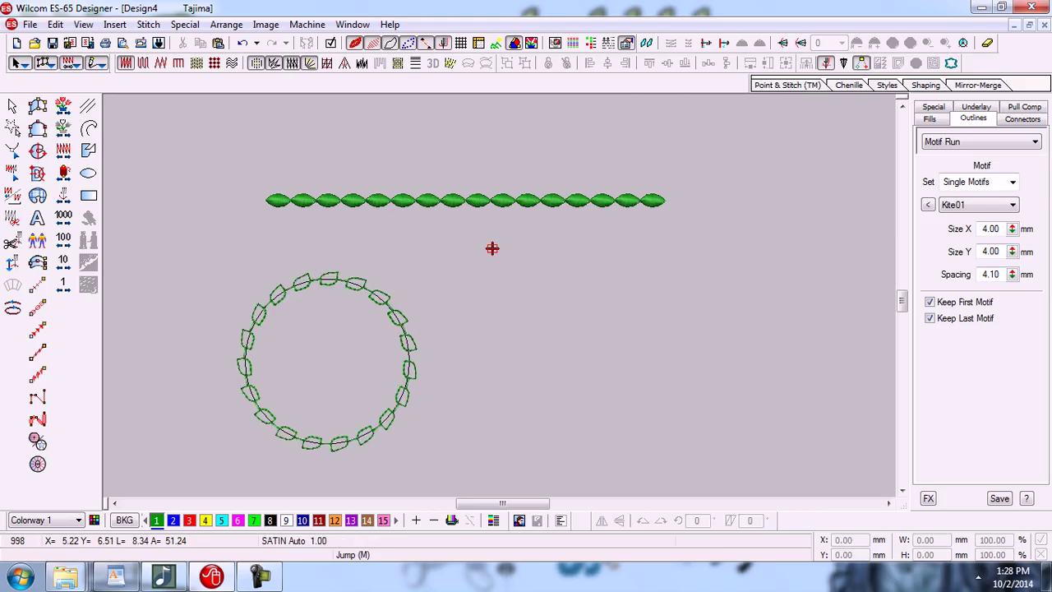
# Step: Set the circle's motif spacing to 2 mm and deselect the circle
pyautogui.click(405, 322)
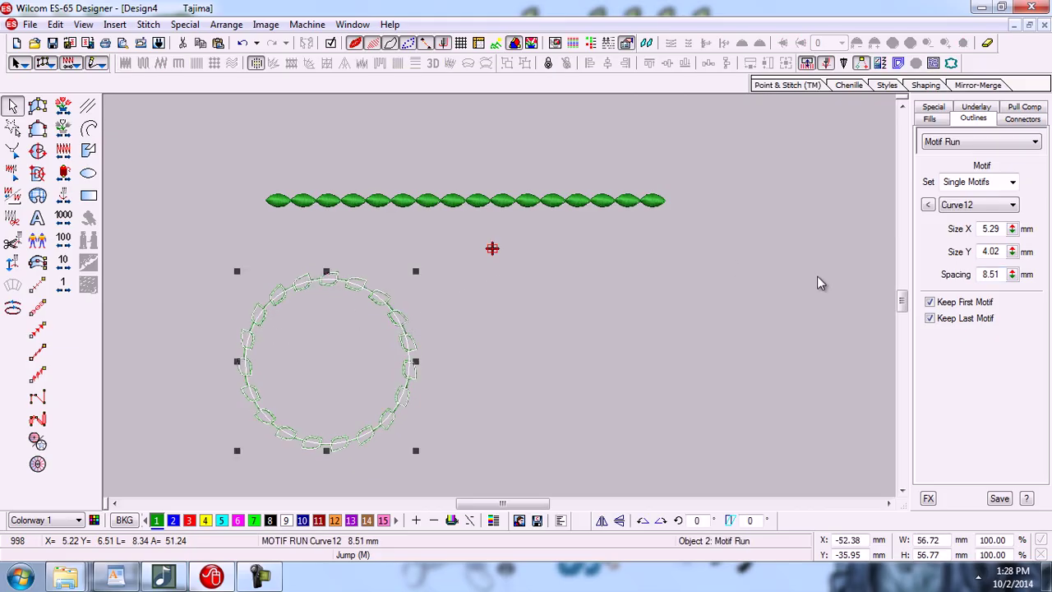
pyautogui.click(990, 274)
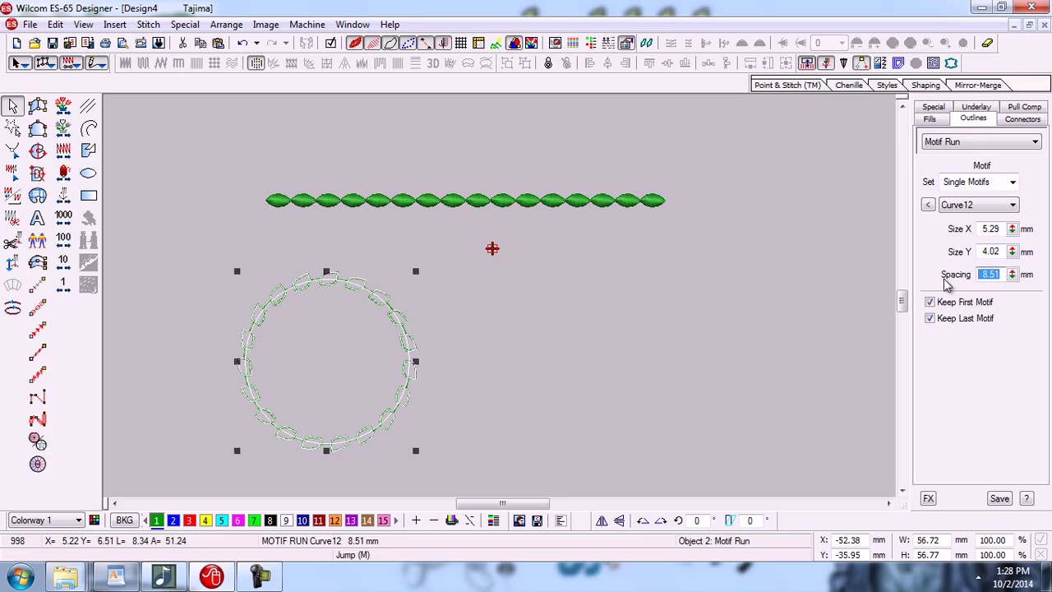
pyautogui.write('2')
pyautogui.press('Return')
pyautogui.press('Escape')
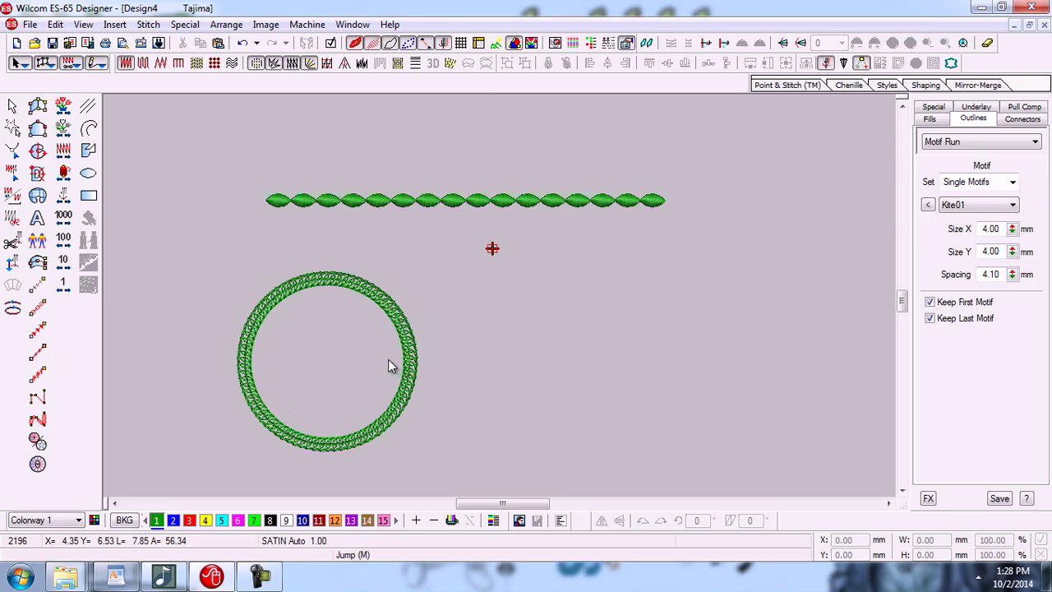
# Step: Try motif spacings of 11.70 mm and 3.10 mm on the circle, settle on 6.35 mm and deselect it
pyautogui.click(403, 304)
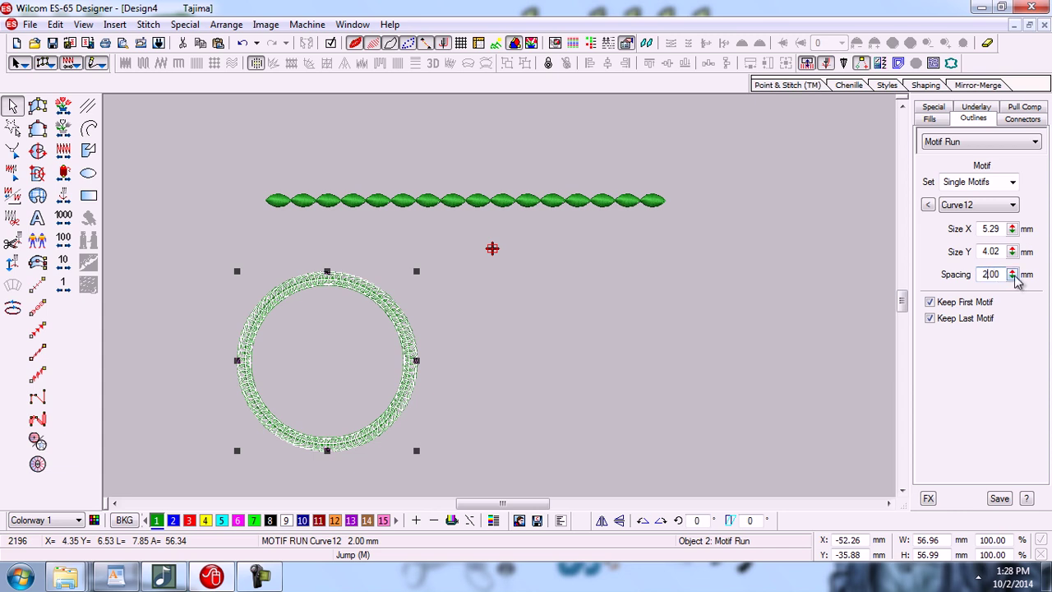
pyautogui.click(1013, 276)
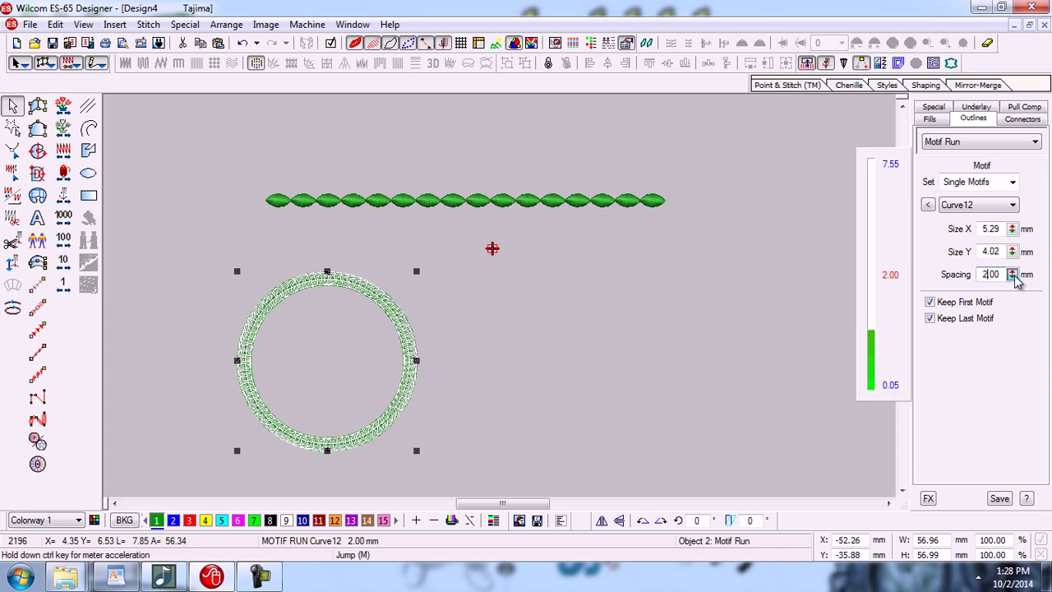
pyautogui.moveTo(1017, 281); pyautogui.dragTo(873, 222)
pyautogui.moveTo(1017, 280); pyautogui.dragTo(873, 188)
pyautogui.moveTo(1017, 281); pyautogui.dragTo(878, 183)
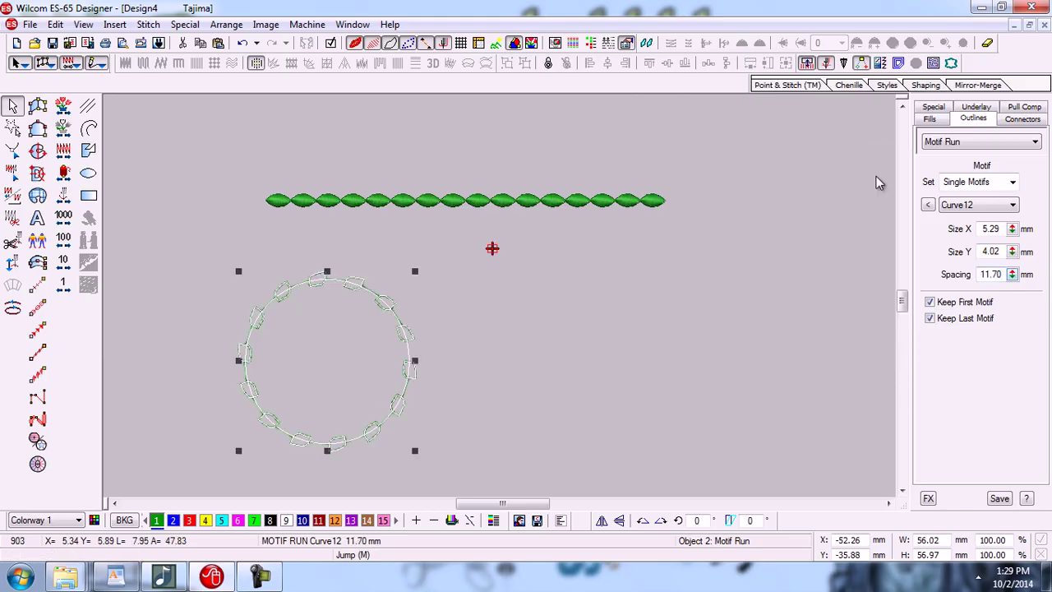
pyautogui.moveTo(1012, 274); pyautogui.dragTo(885, 359)
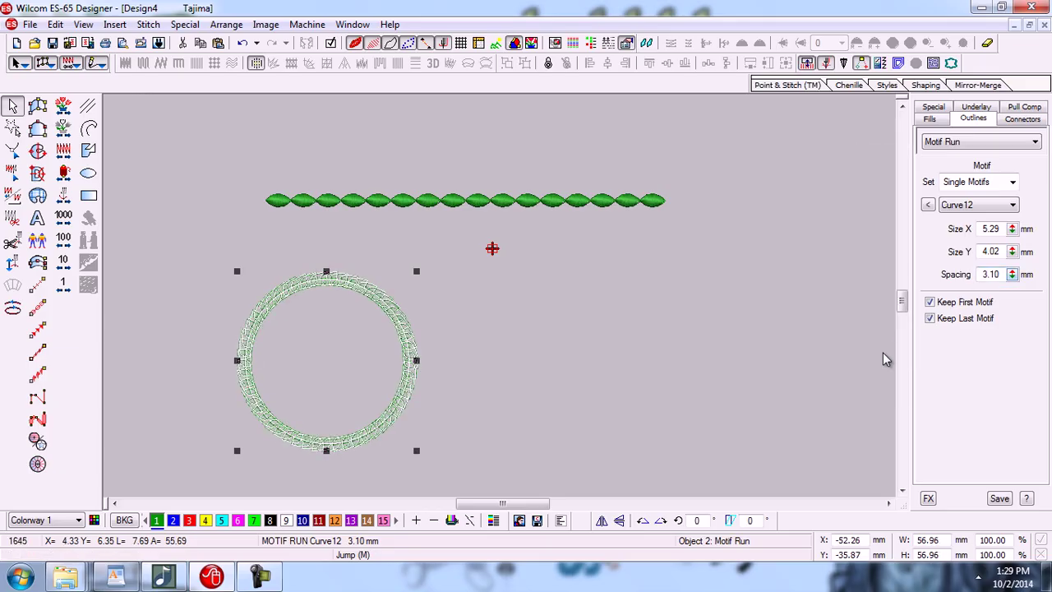
pyautogui.moveTo(1012, 274); pyautogui.dragTo(873, 197)
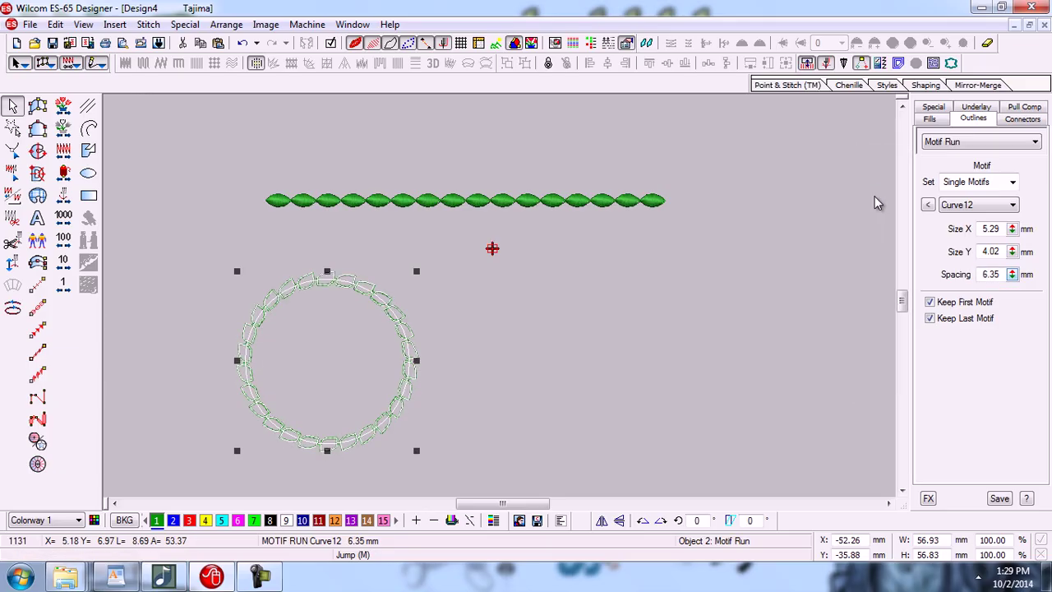
pyautogui.press('Escape')
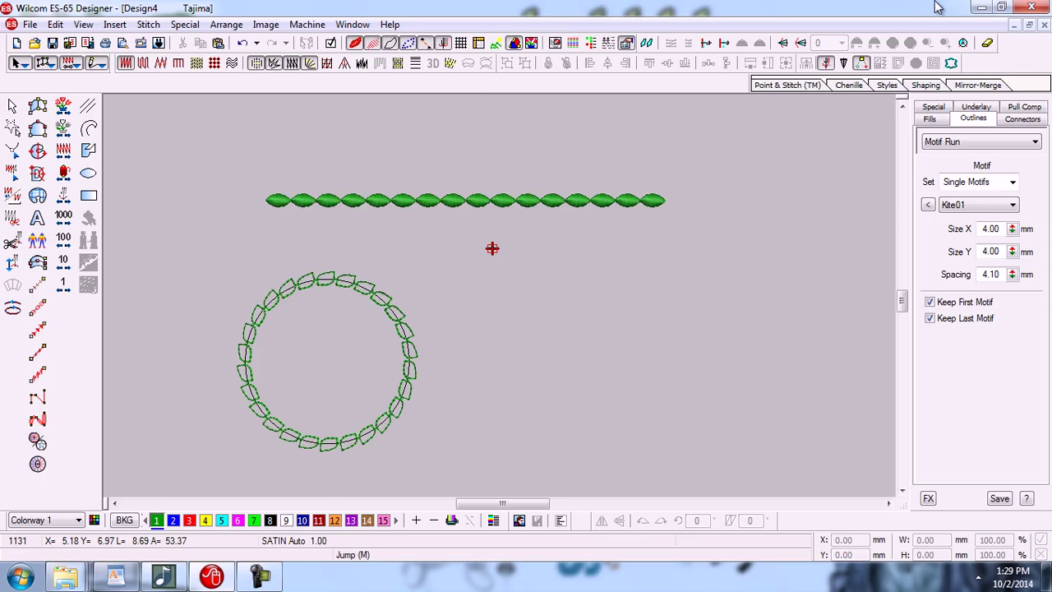
# Step: Minimize the embroidery program window to show the desktop
pyautogui.click(980, 8)
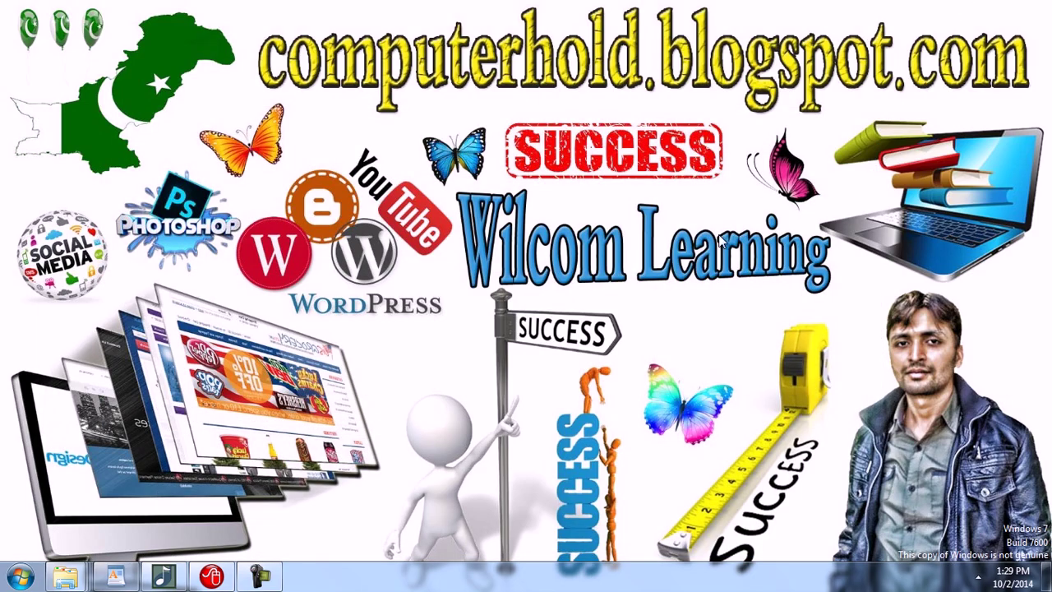